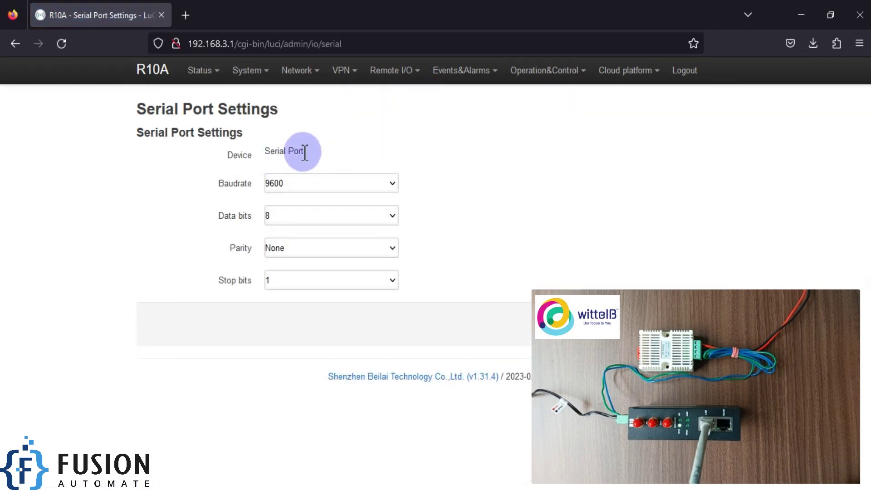
- Save and apply the current serial port settings of the R10A gateway
triple_click(304, 153)
triple_click(279, 152)
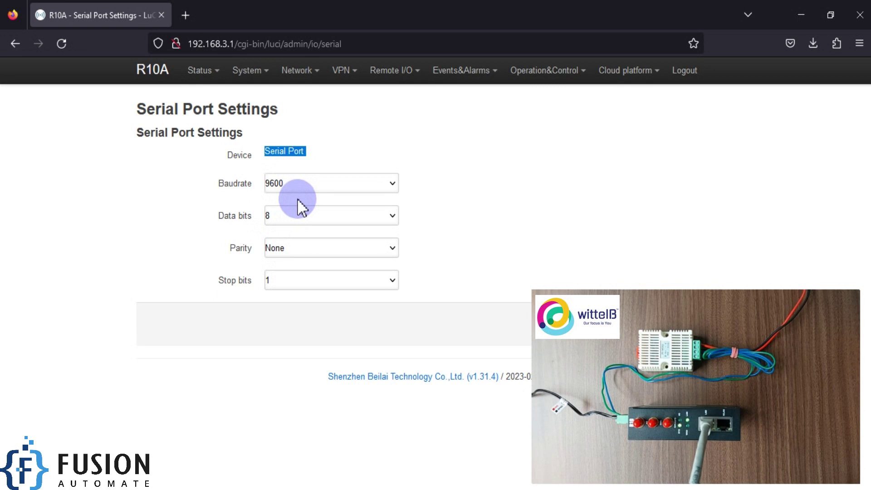
left_click_drag(525, 3, 399, 26)
left_click(485, 348)
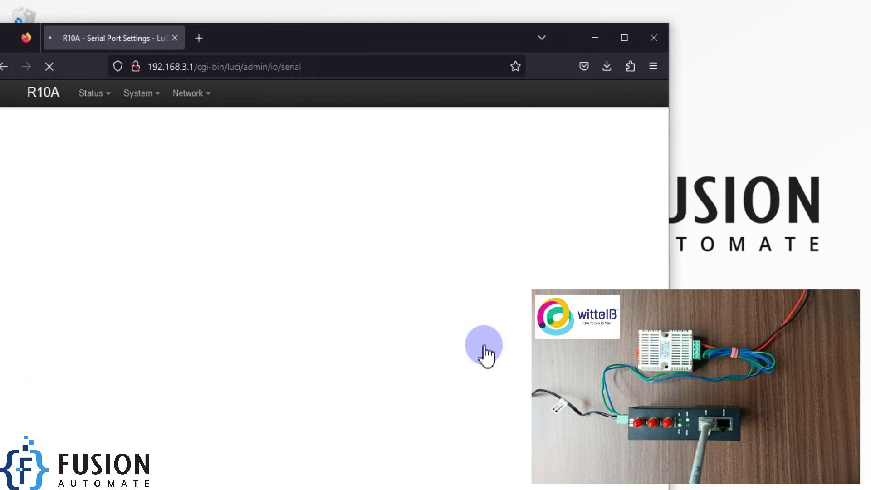
- Open the Modbus Master page of the remote I/O settings and narrow the browser window to about two-thirds of the screen width
left_click(296, 108)
left_click(298, 193)
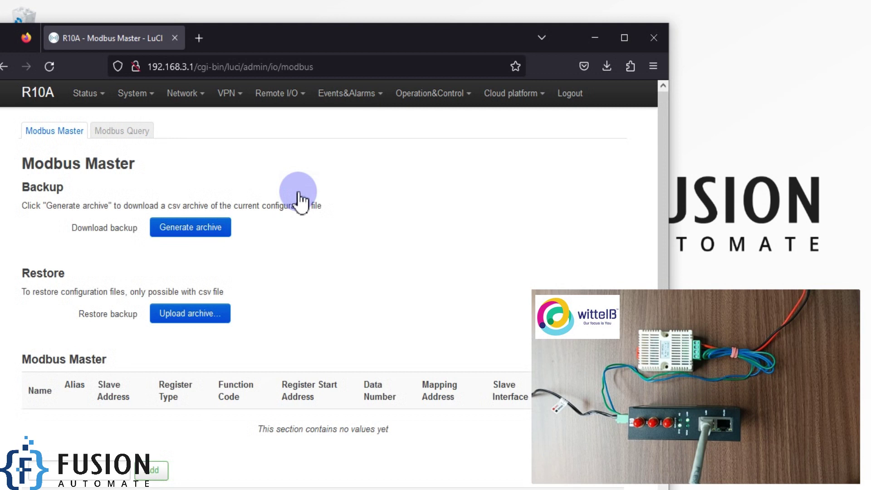
double_click(463, 29)
scroll(347, 340, "down", 2)
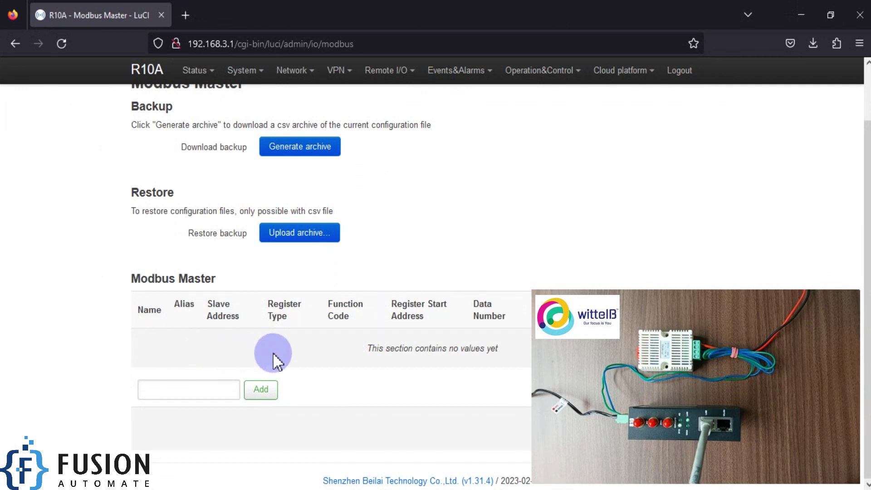
double_click(626, 24)
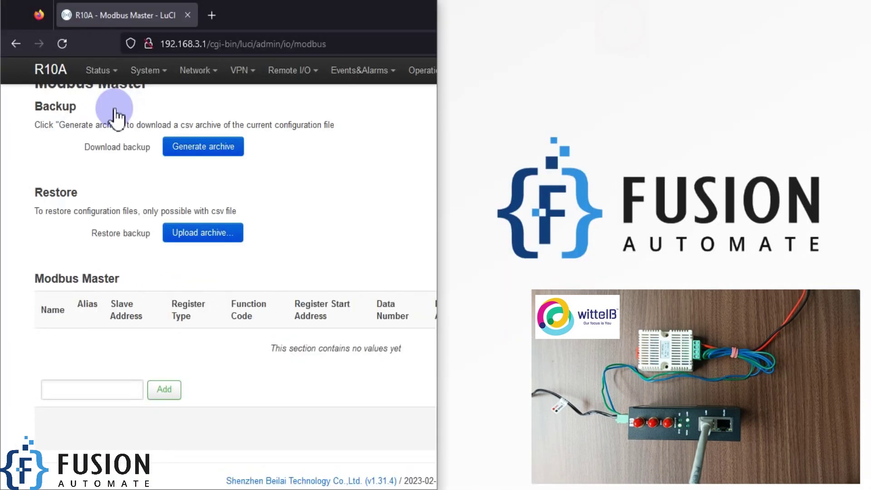
left_click_drag(441, 269, 588, 269)
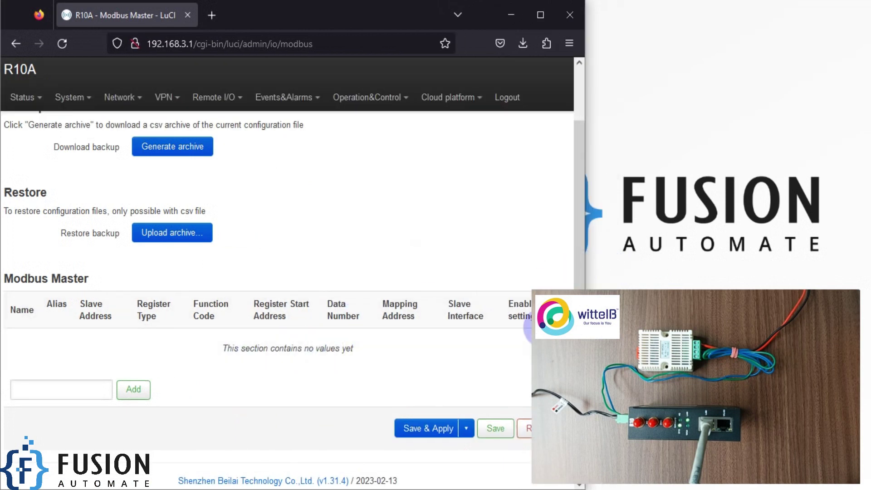
- Add a Modbus Master entry named SHT20 with alias SHT20 and slave address 1
left_click(82, 389)
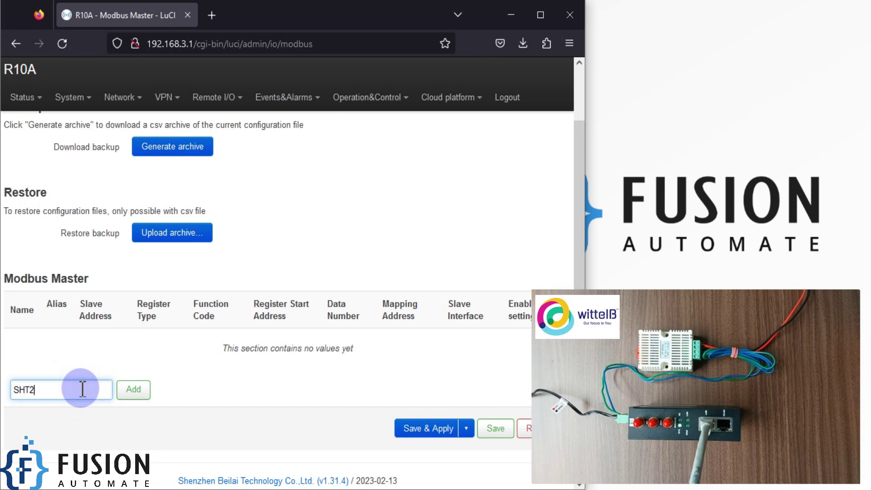
left_click(138, 389)
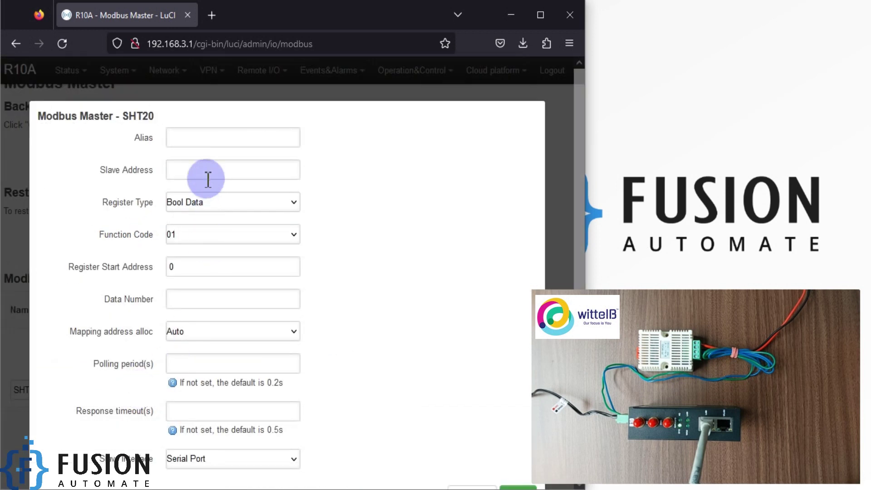
left_click(211, 139)
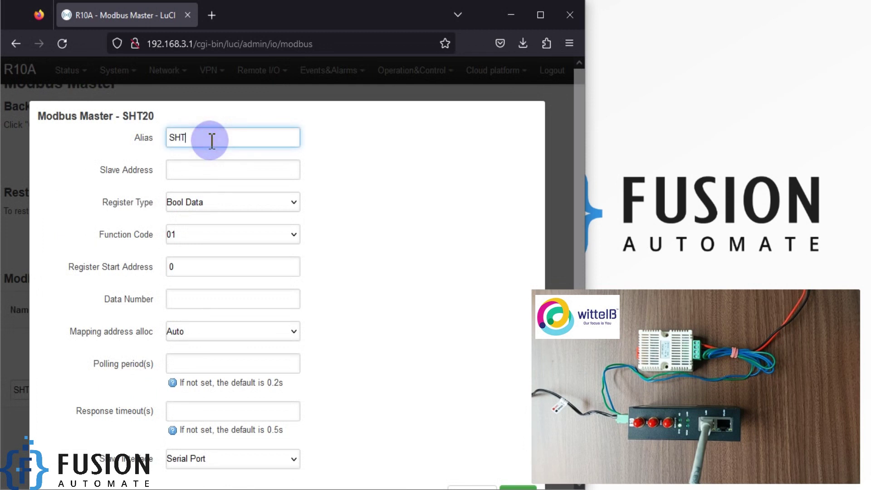
left_click(246, 169)
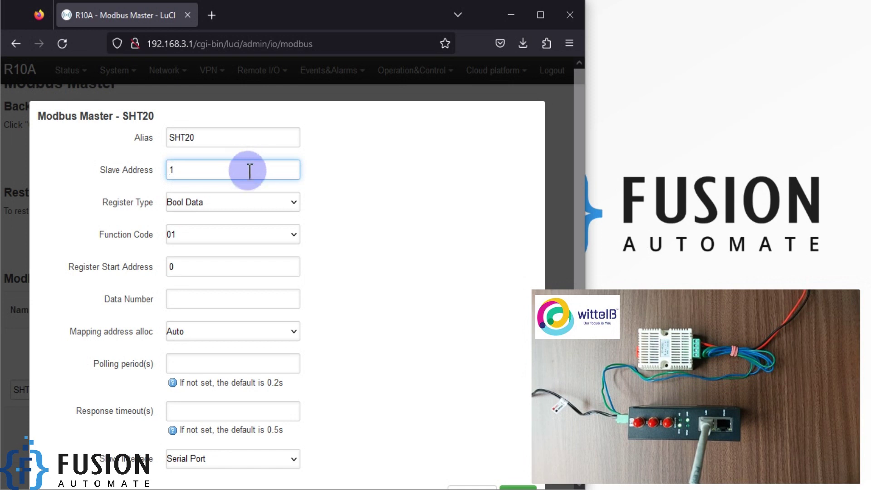
- Set the SHT20 entry's register type to 16Bit Data, function code to 04 and data type to Unsigned 16Bit AB
left_click(255, 195)
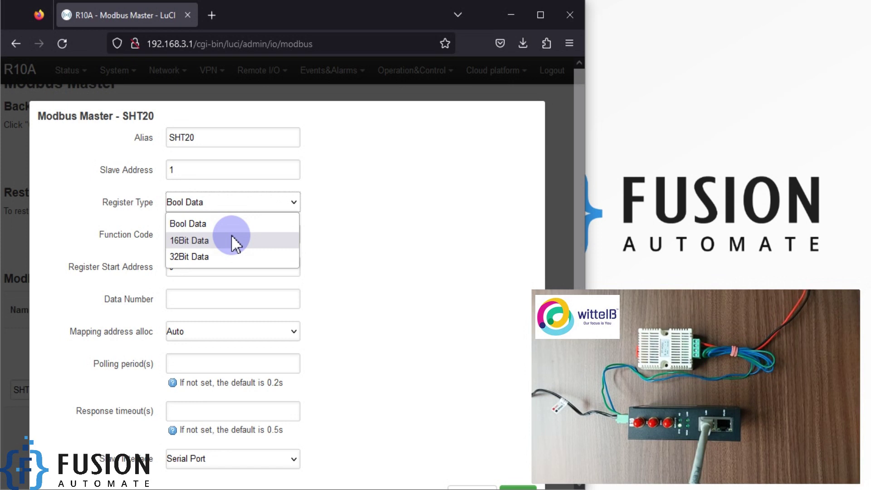
left_click(232, 241)
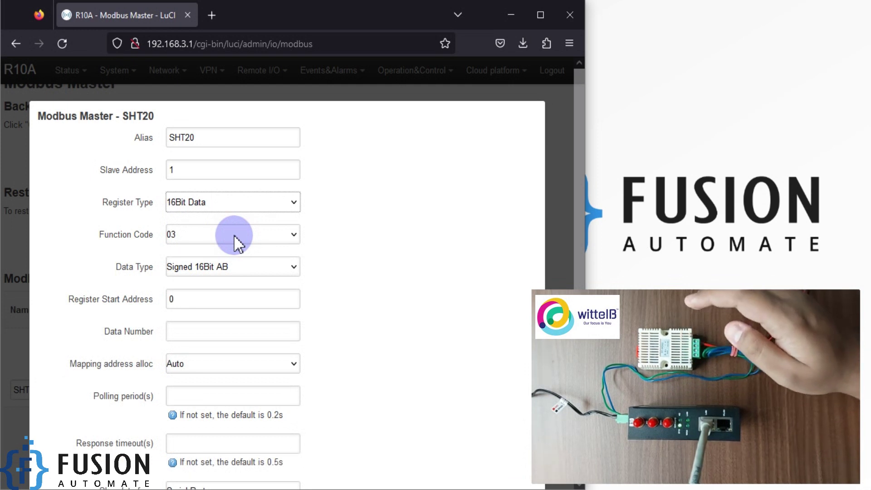
left_click(234, 235)
left_click(226, 272)
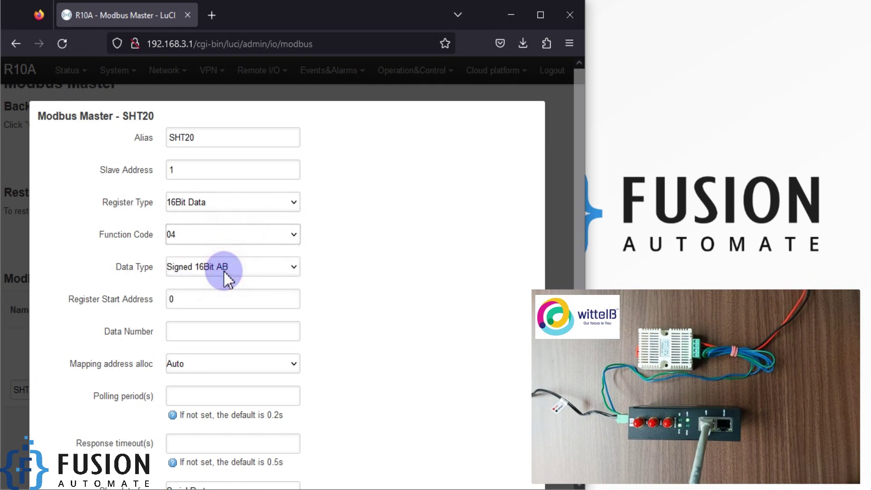
left_click(251, 269)
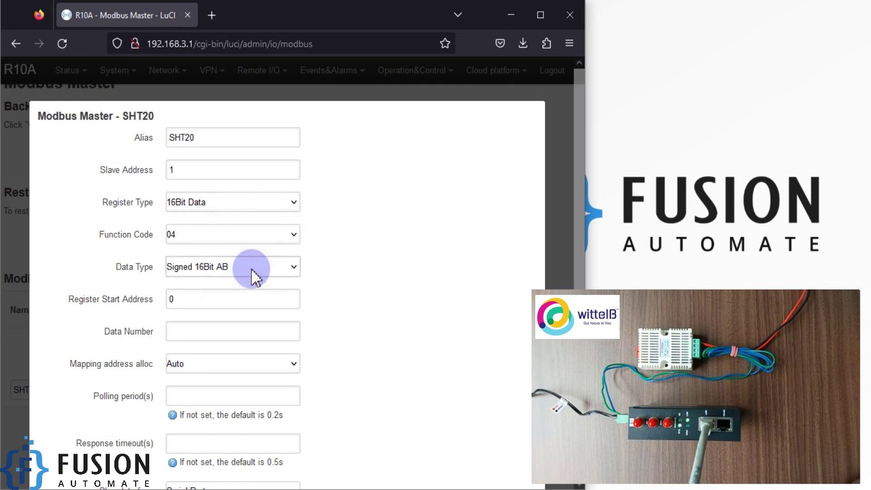
left_click(251, 268)
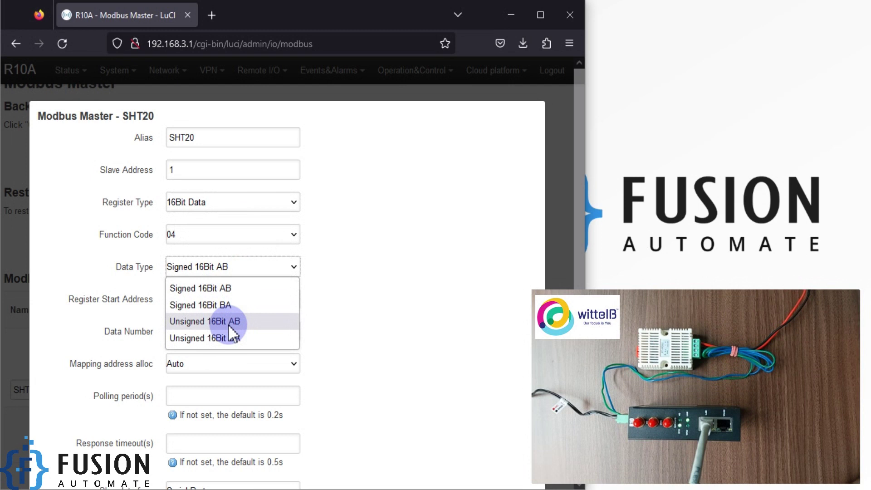
left_click(229, 325)
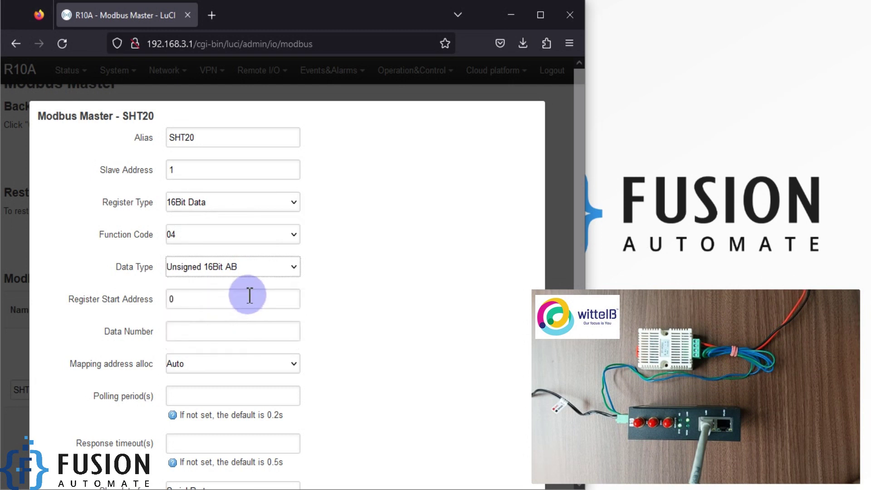
- Set the SHT20 entry's register start address to 1 and data number to 2
scroll(230, 313, "down", 2)
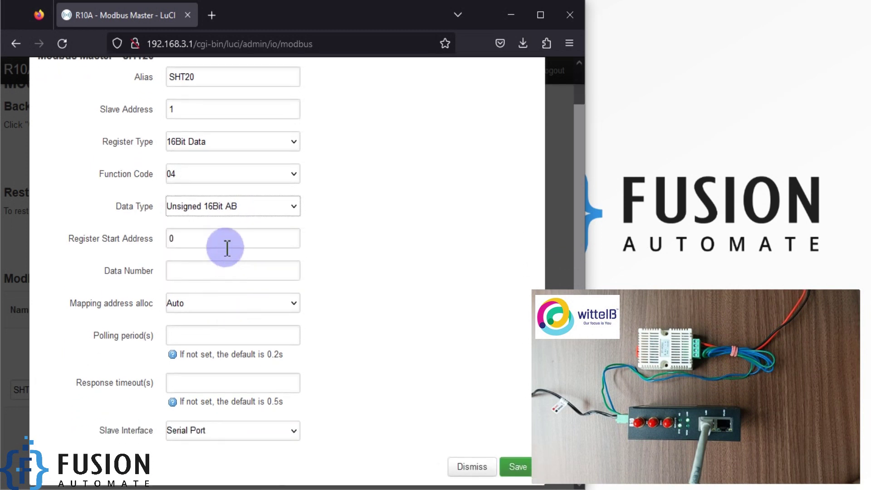
double_click(221, 241)
type("1")
left_click(205, 272)
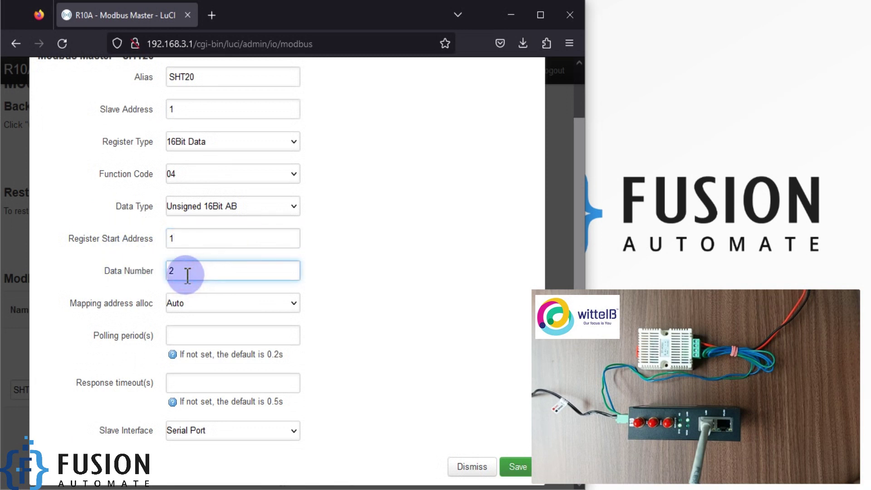
triple_click(101, 240)
double_click(172, 239)
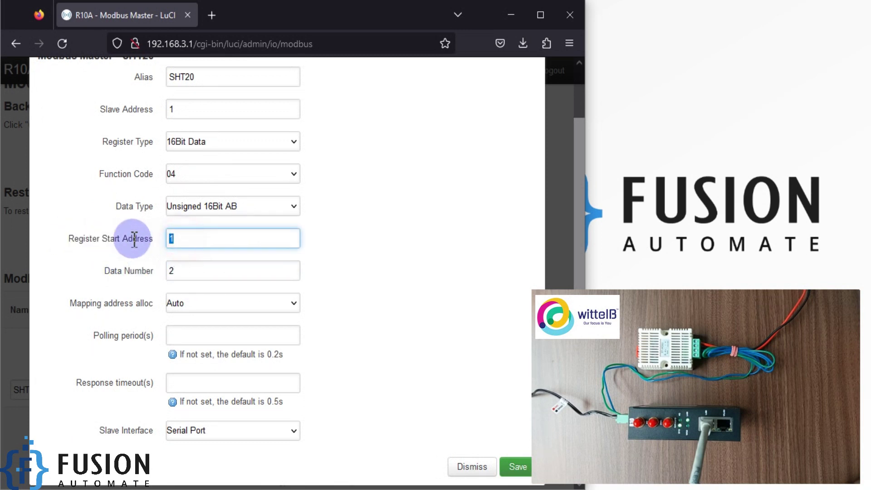
double_click(169, 271)
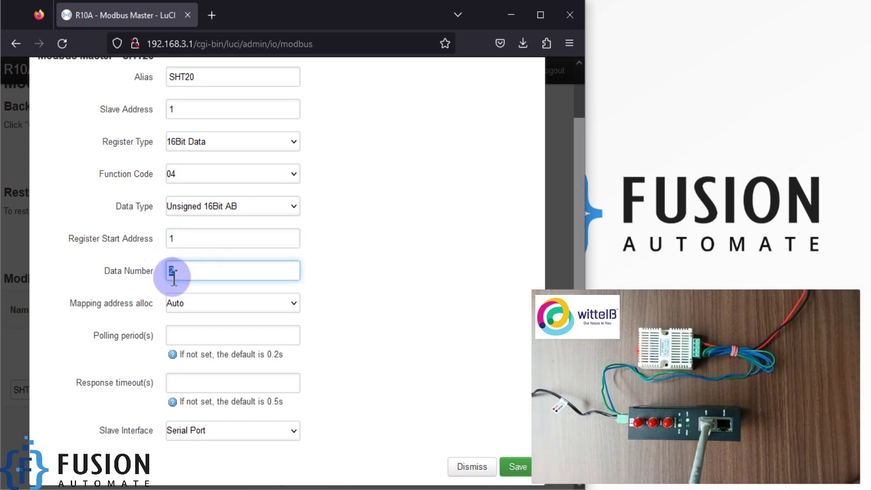
- Save the SHT20 entry and apply the Modbus Master configuration to the gateway
scroll(200, 304, "down", 1)
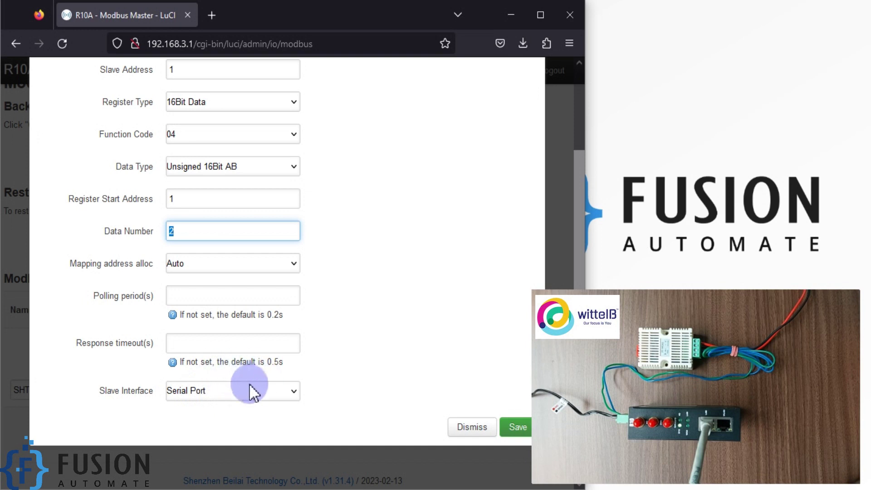
left_click(512, 428)
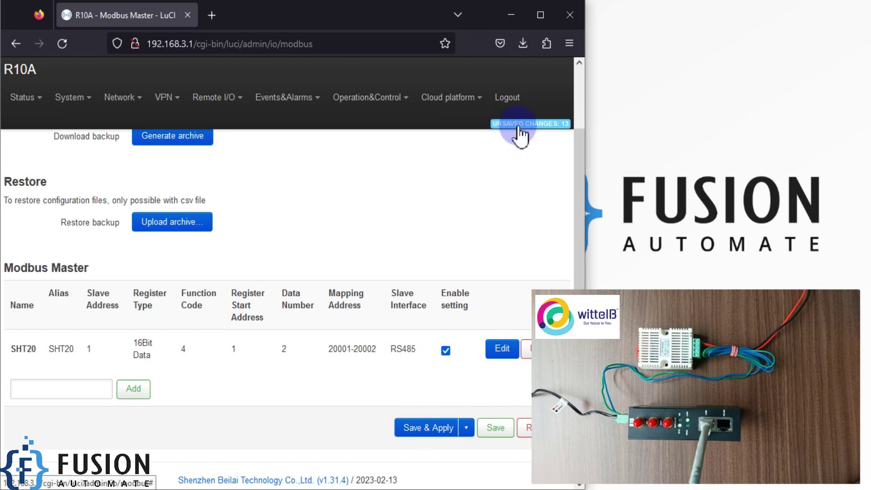
left_click(425, 429)
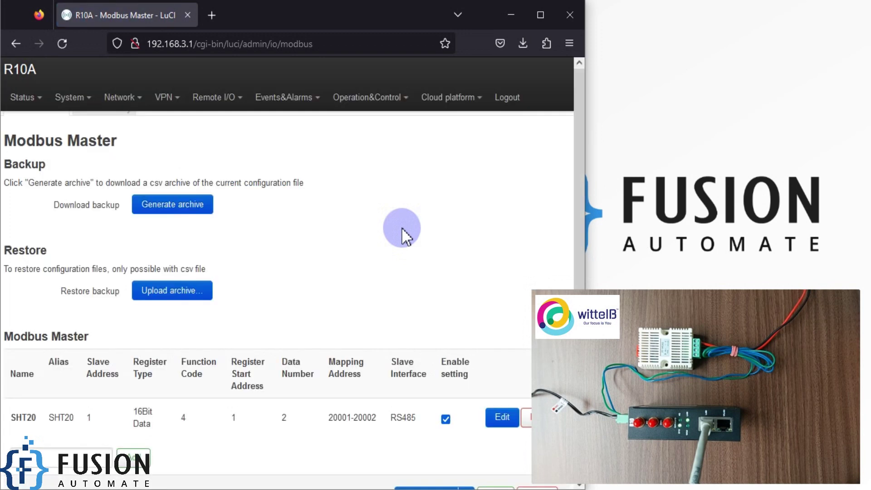
scroll(404, 234, "down", 3)
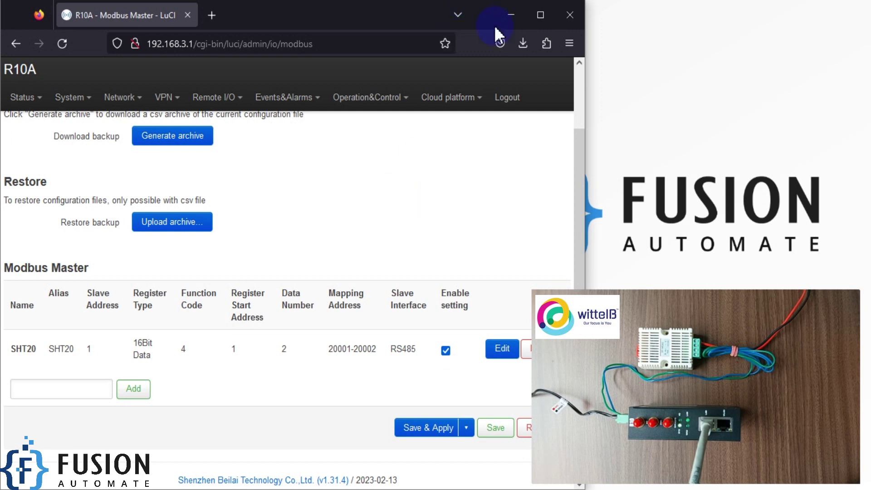
- Maximize the browser window, reload the Modbus Master page and open its Modbus Query page
left_click(542, 14)
mouse_move(565, 81)
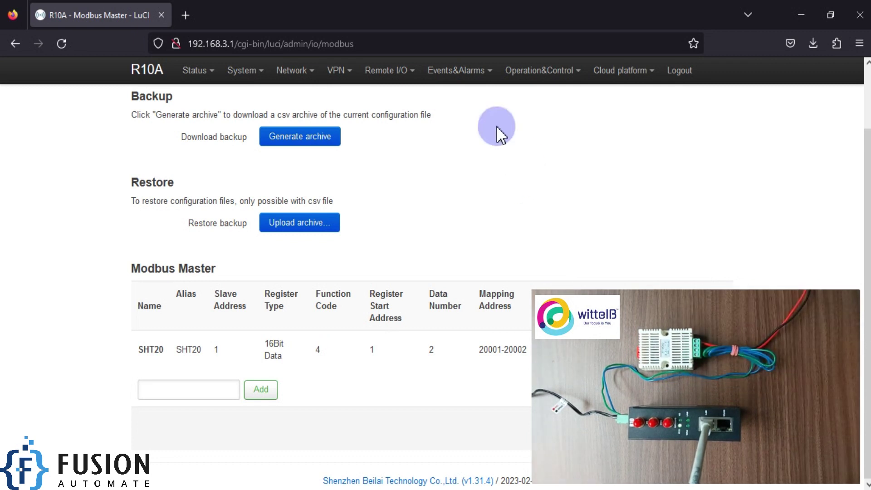
scroll(313, 116, "up", 3)
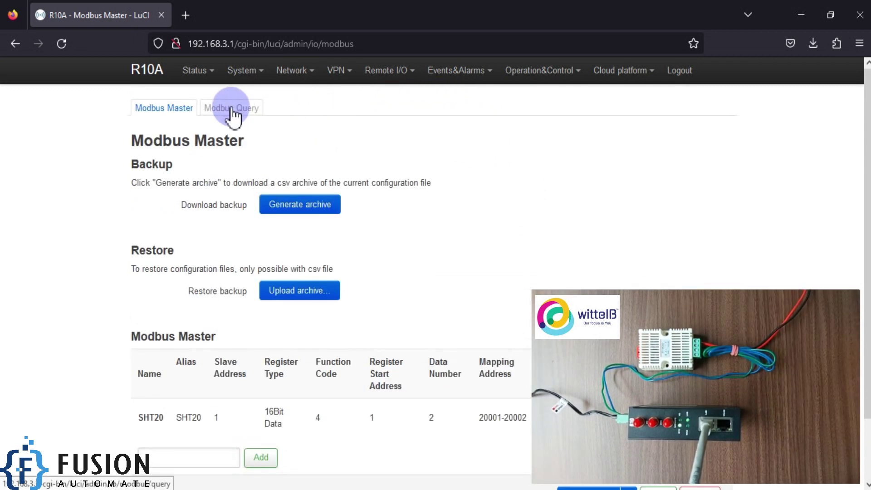
mouse_move(393, 77)
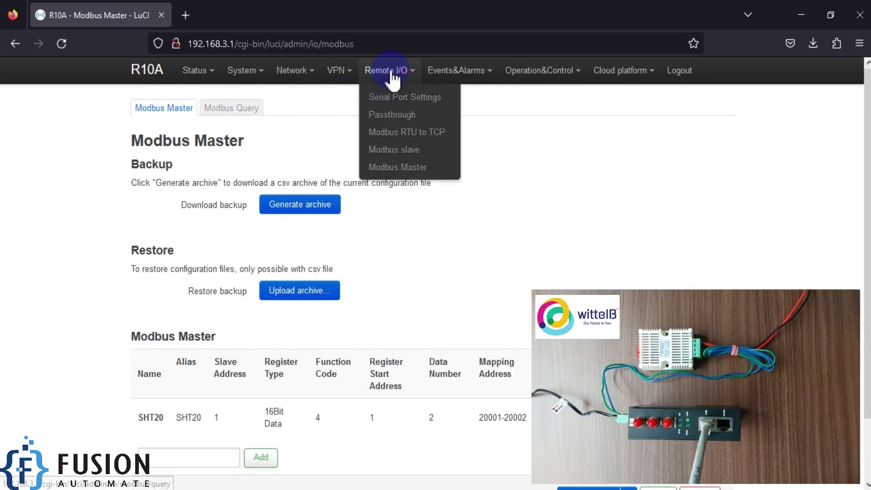
left_click(392, 167)
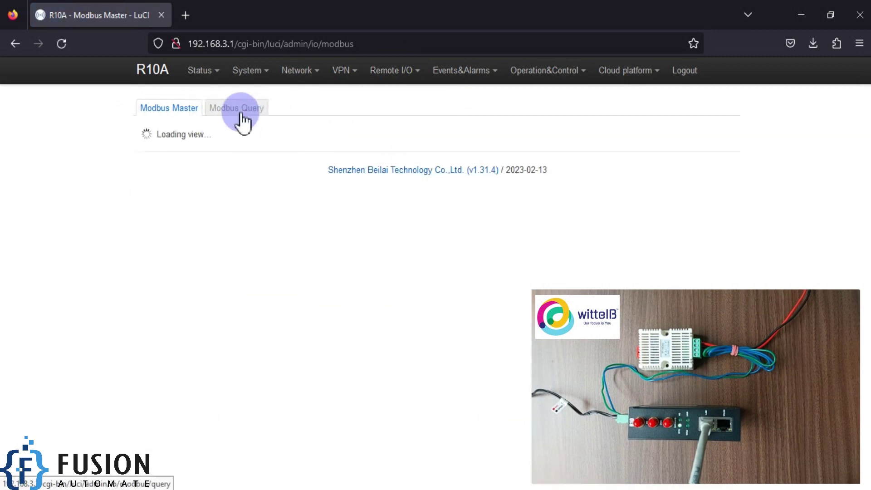
left_click(235, 113)
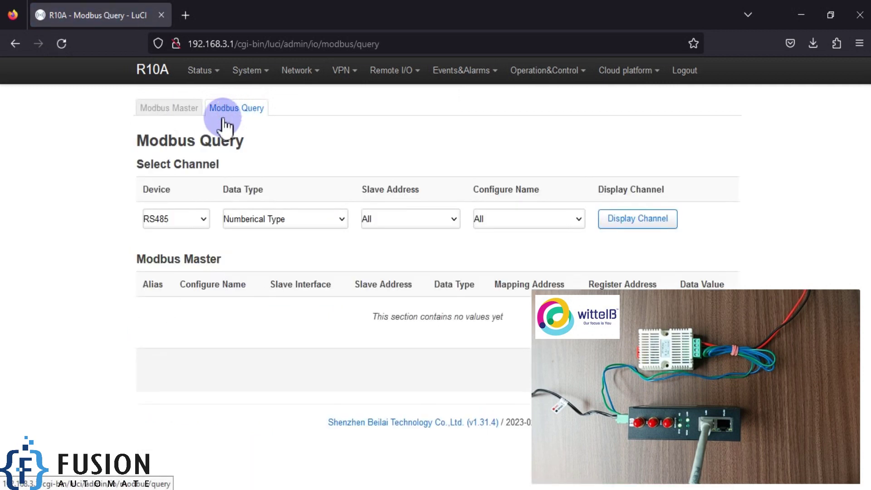
- Display the RS485 channels of Numberical Type for all slave addresses and configure names to read the sensor registers
left_click_drag(528, 4, 1, 82)
left_click_drag(437, 214, 607, 223)
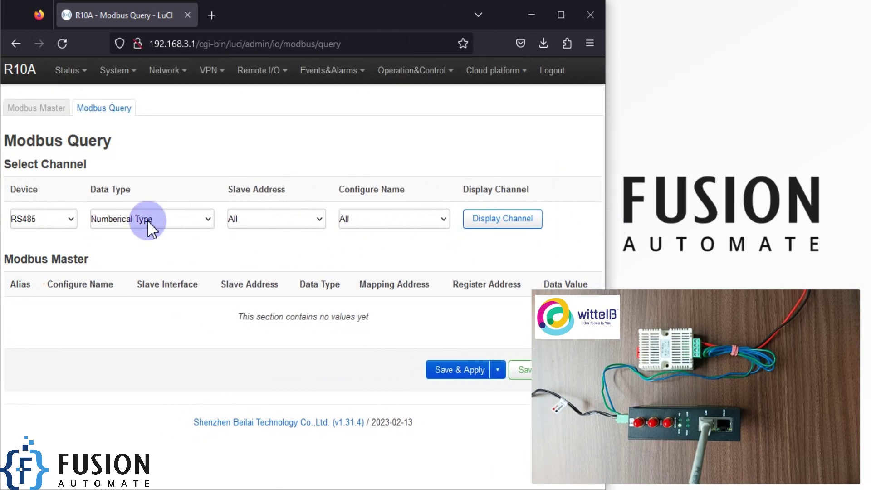
left_click(60, 222)
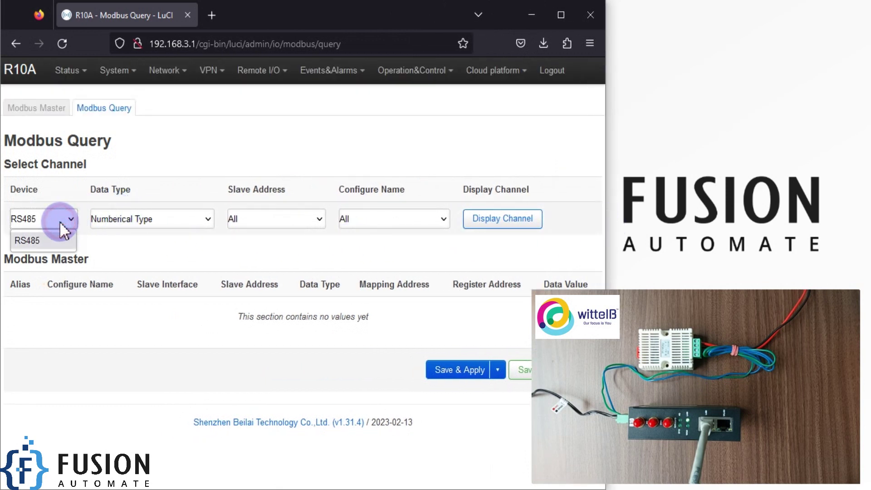
left_click(183, 220)
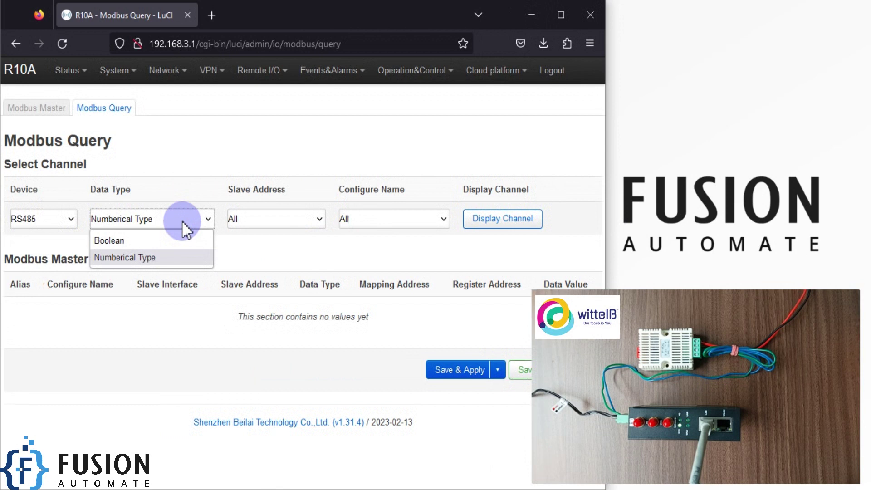
left_click(183, 222)
left_click(504, 221)
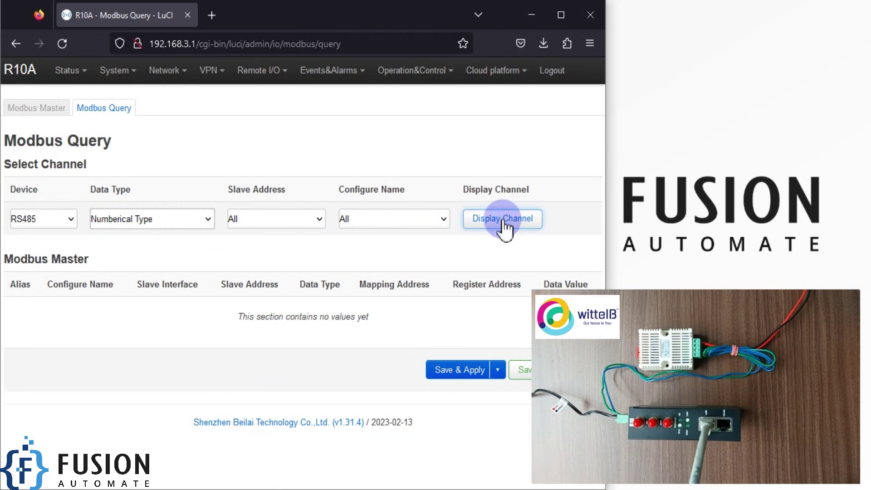
left_click(504, 221)
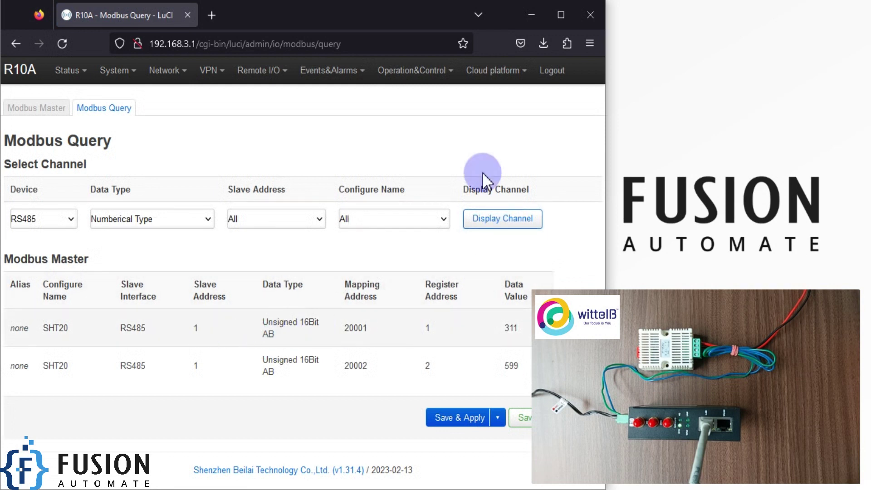
left_click(561, 18)
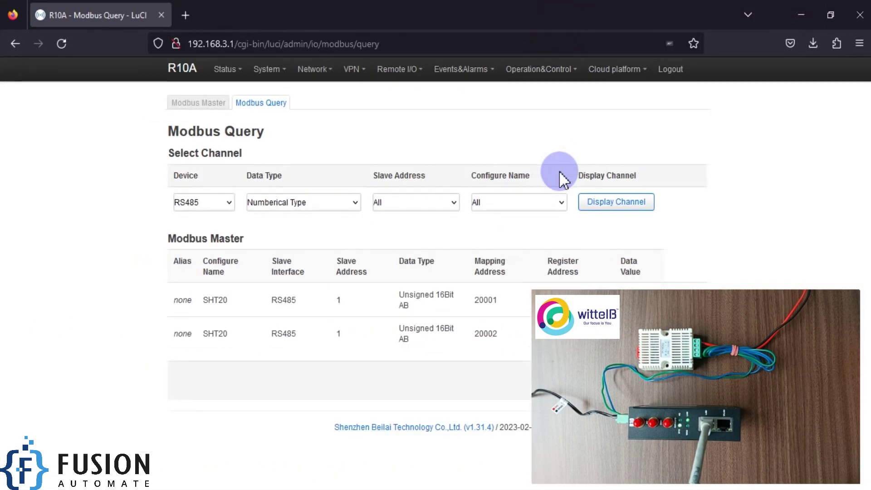
- Dock the browser window to the left half of the screen, widen it up to the camera view and set page zoom to 90%
key("ctrl+minus")
left_click_drag(351, 14, 0, 104)
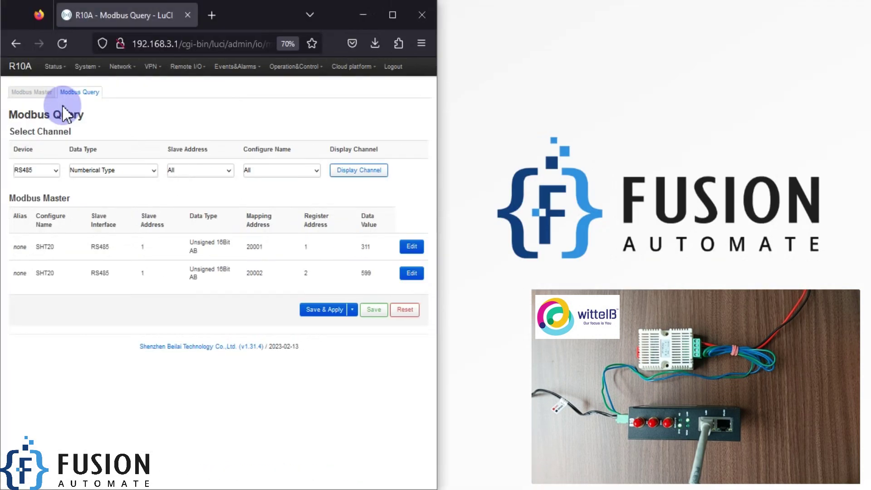
left_click_drag(441, 203, 532, 203)
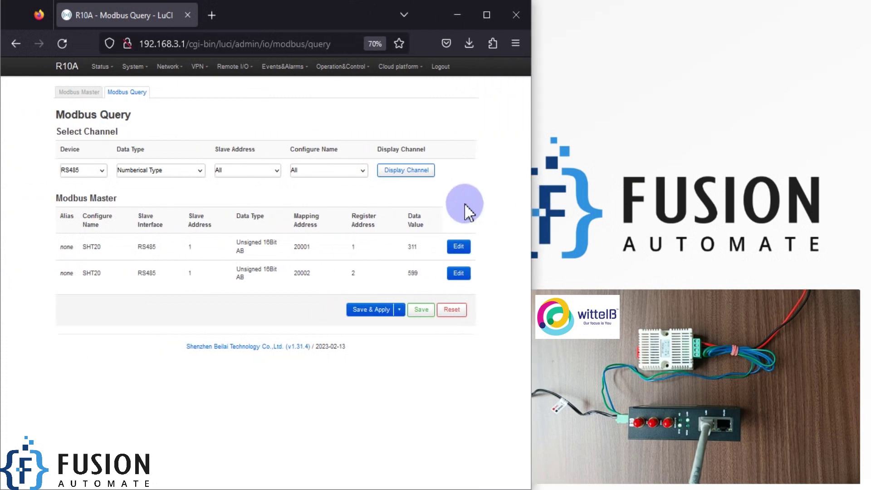
key("ctrl+plus")
key("ctrl+plus")
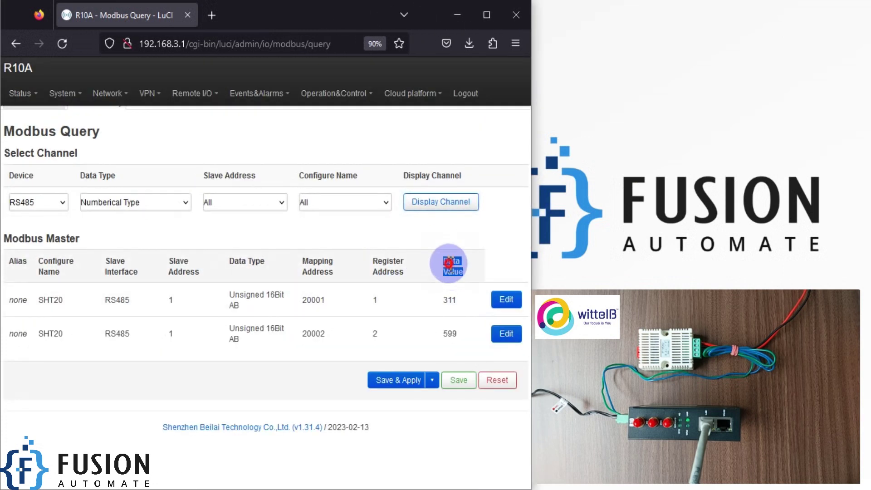
- Examine the data values of SHT20 registers 1 and 2, and refresh the displayed channels to read them again
double_click(450, 330)
double_click(449, 299)
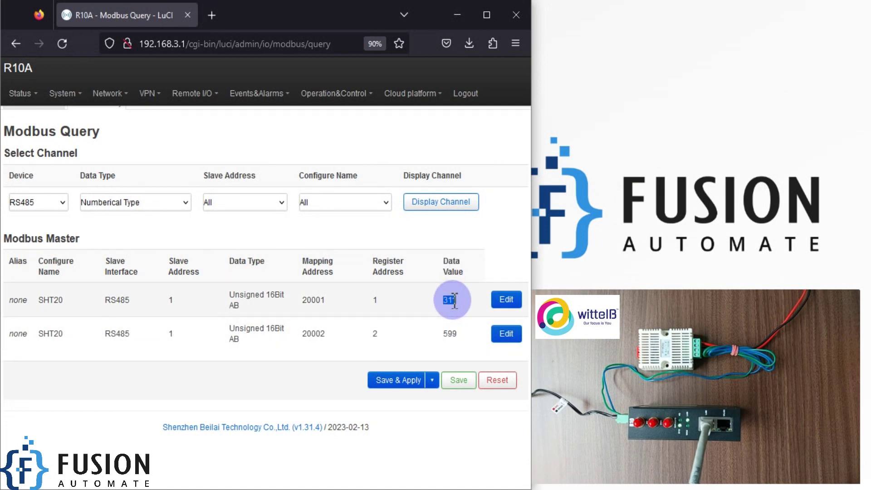
double_click(451, 335)
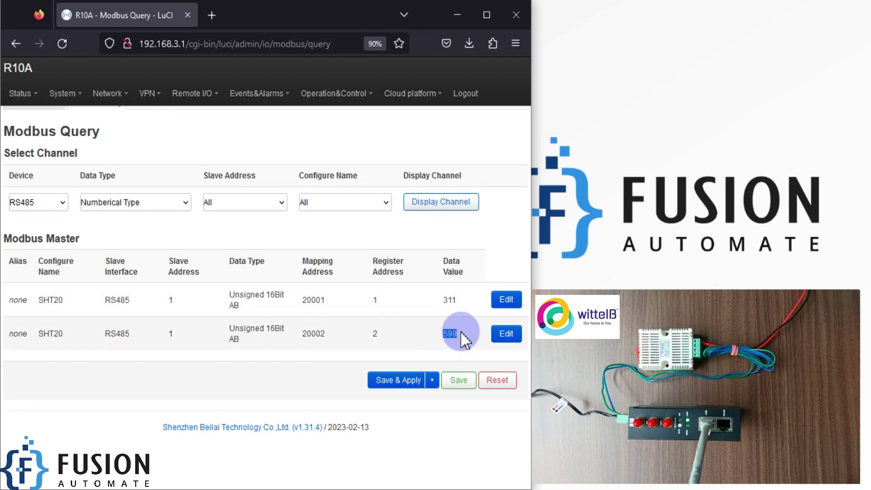
left_click(451, 205)
left_click(457, 210)
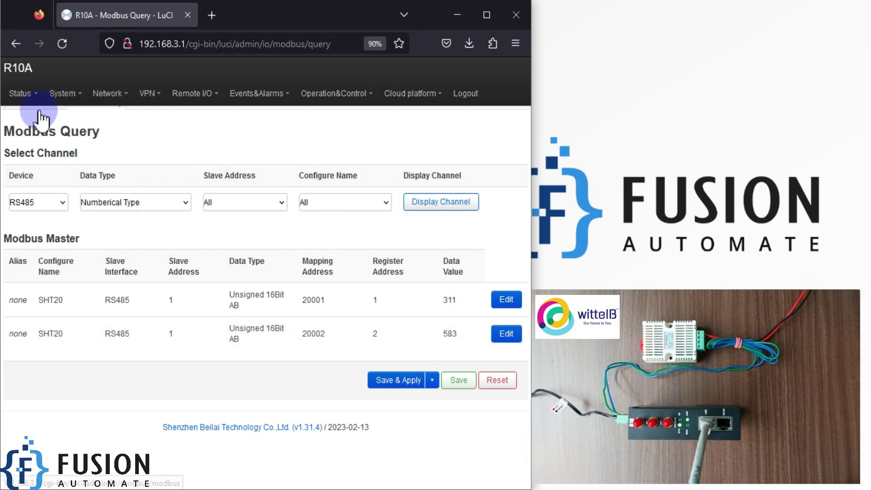
- Maximize the browser window, open the Modbus Master page and check the slave address of the SHT20 entry
left_click(486, 15)
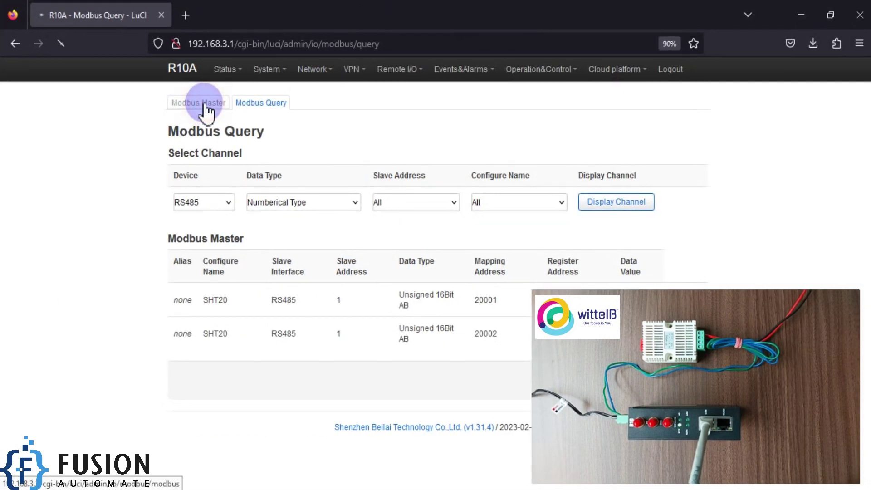
left_click(200, 105)
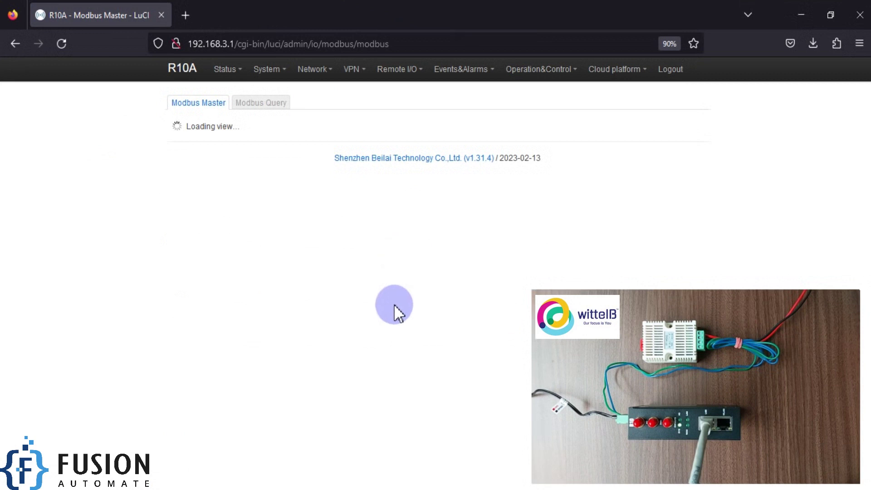
left_click(239, 384)
double_click(239, 384)
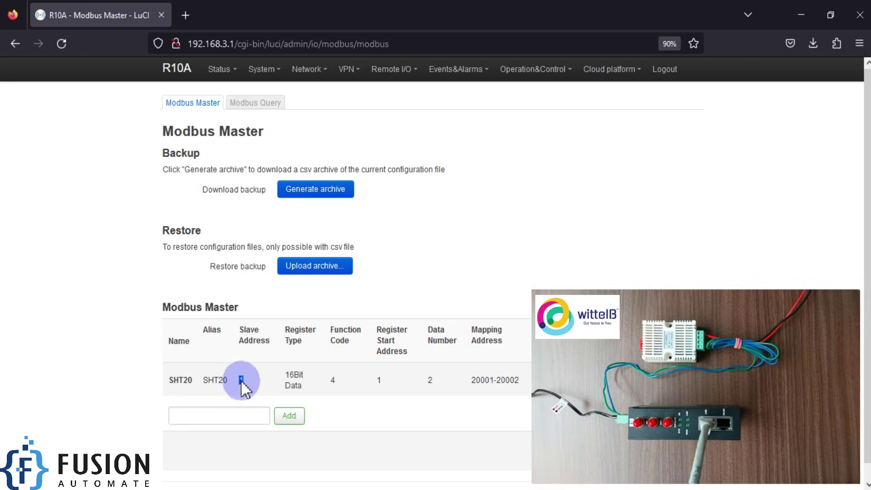
left_click(243, 381)
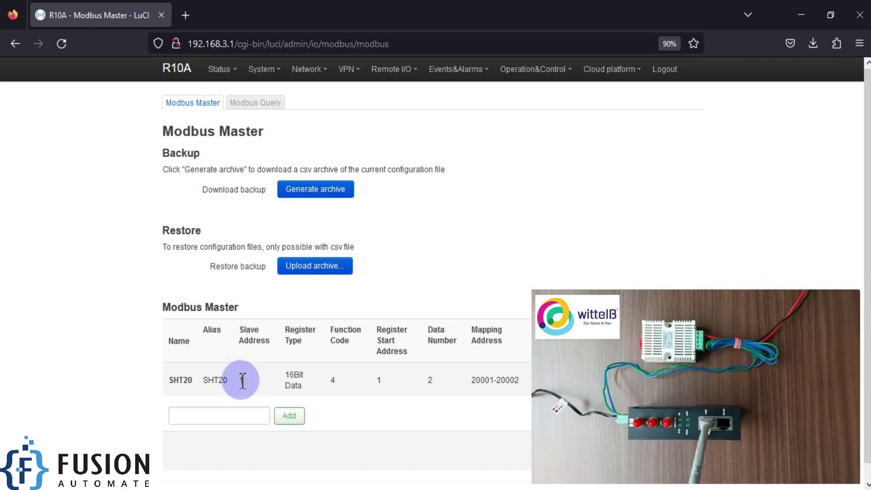
double_click(241, 381)
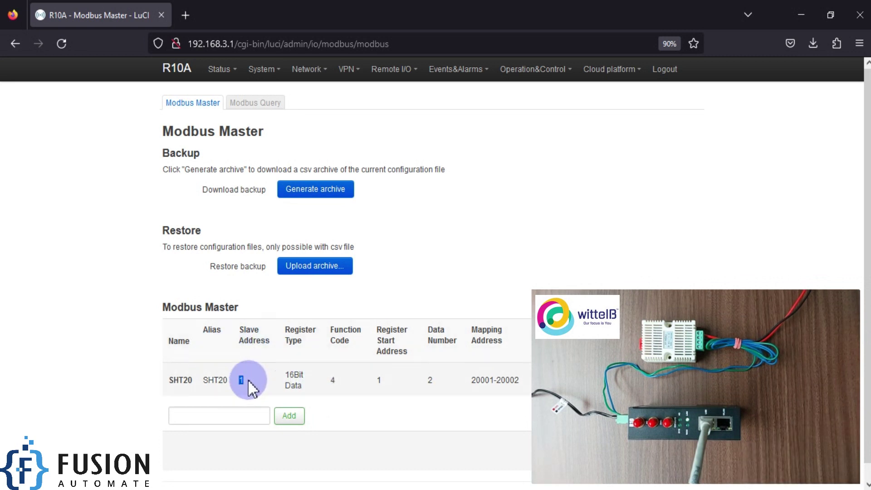
- Return to Modbus Query, display the RS485 channels, move the window to uncover both SHT20 data values, and refresh the readings
left_click(262, 103)
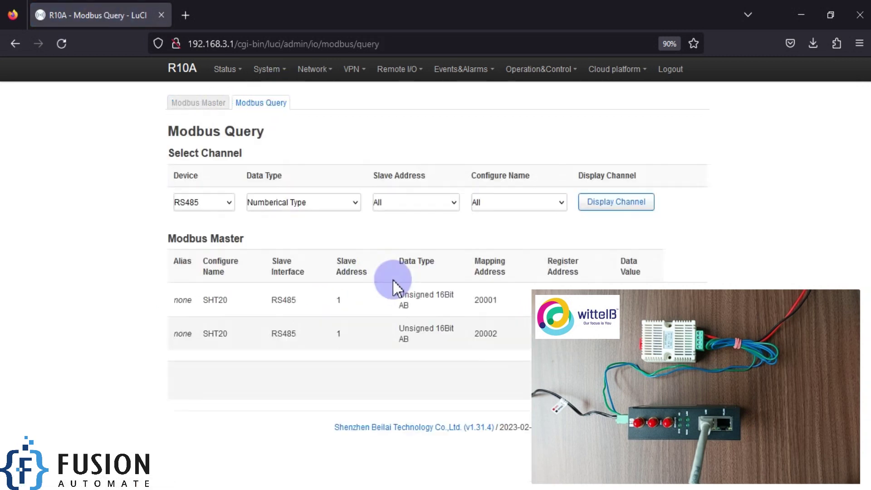
left_click(615, 214)
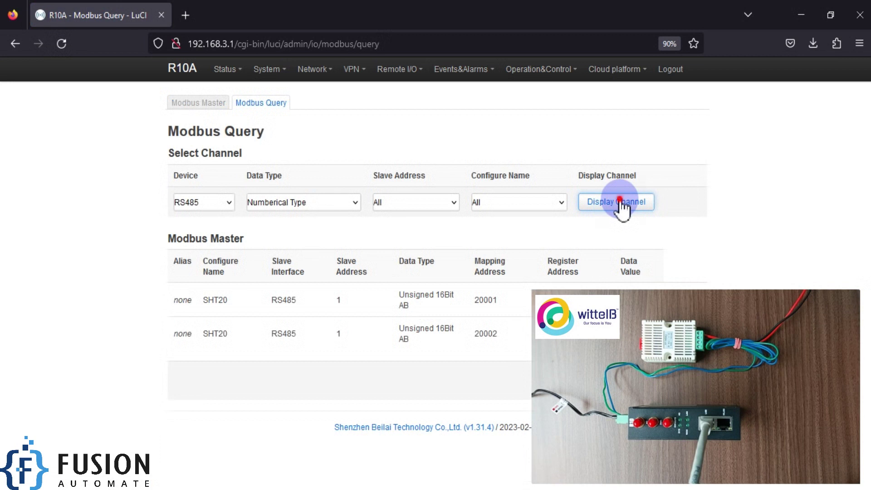
left_click_drag(472, 9, 277, 26)
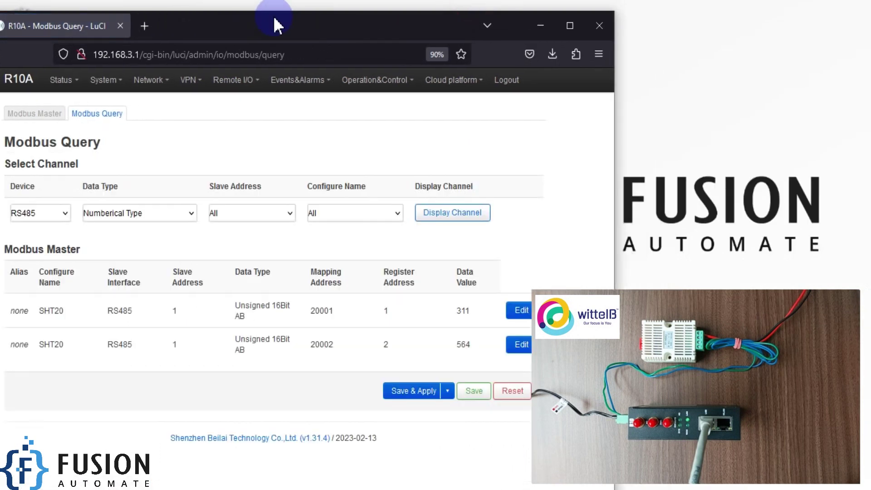
double_click(463, 311)
double_click(463, 344)
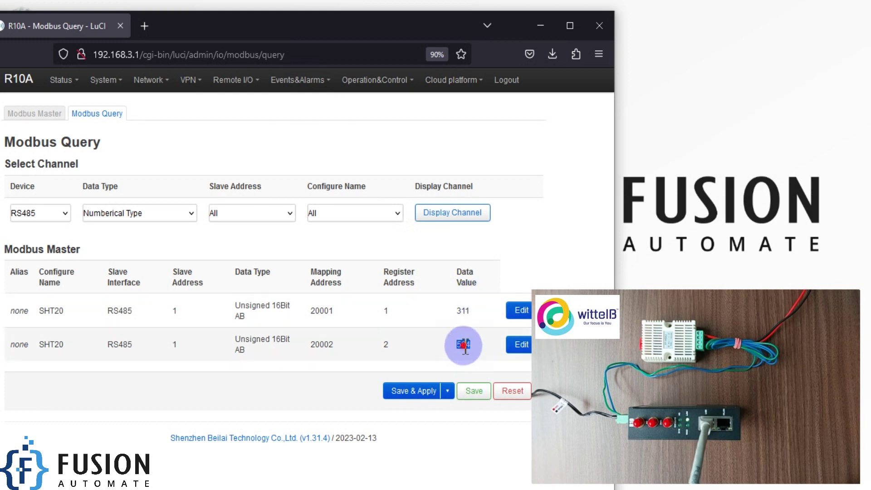
left_click(458, 213)
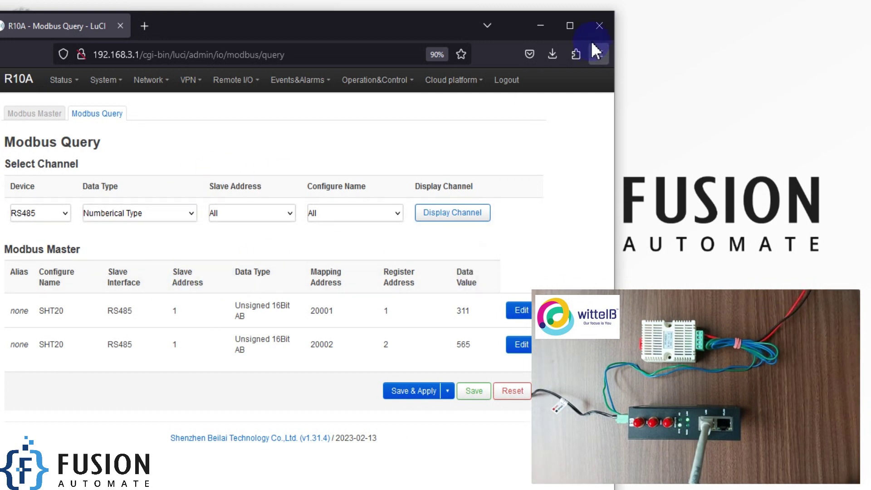
- Maximize the browser window and reopen the Modbus Master page
left_click(570, 26)
left_click(208, 102)
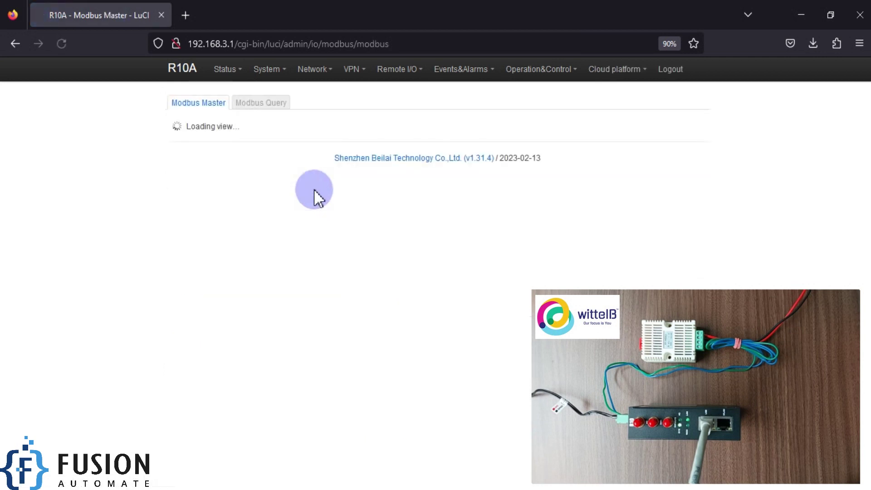